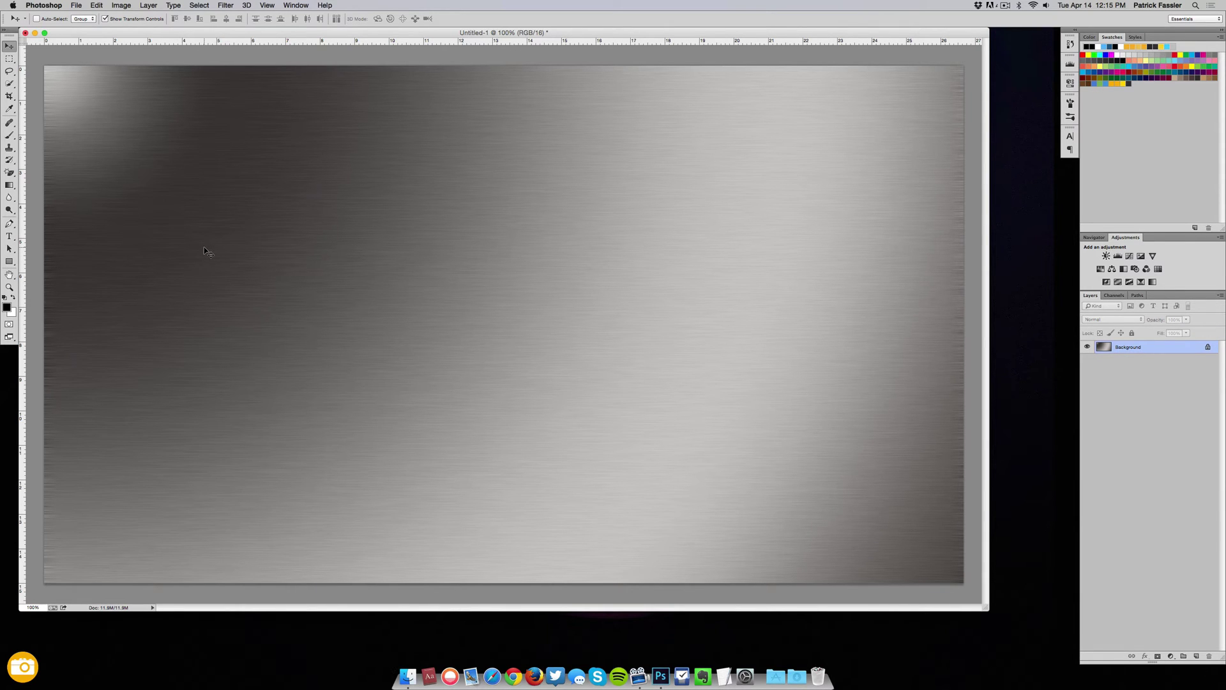
Create a new 1280×720 pixel document
key(super+n)
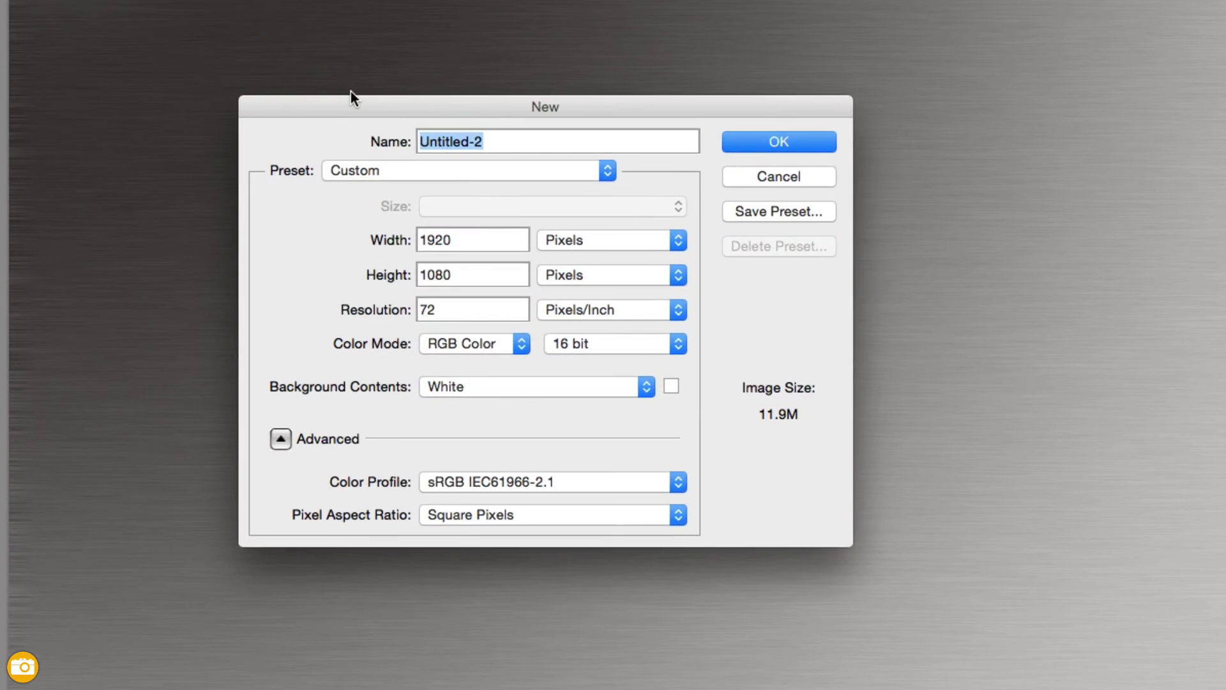
key(Tab)
text(1280)
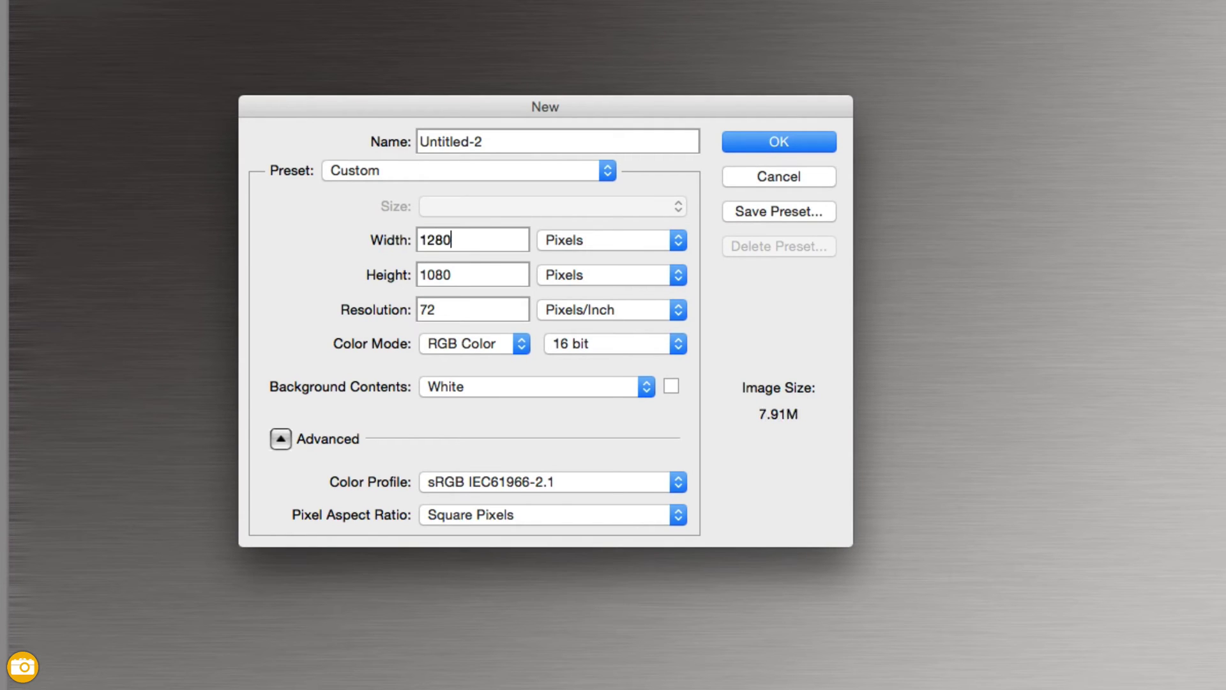
key(Tab)
text(720)
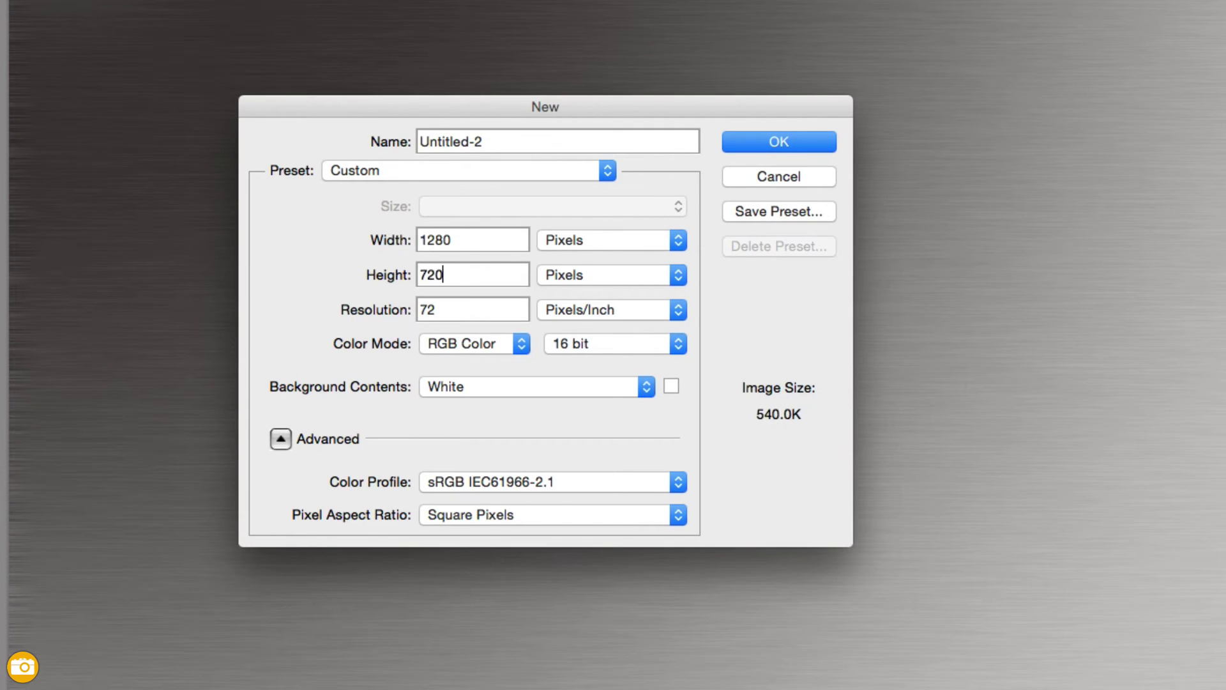
key(Return)
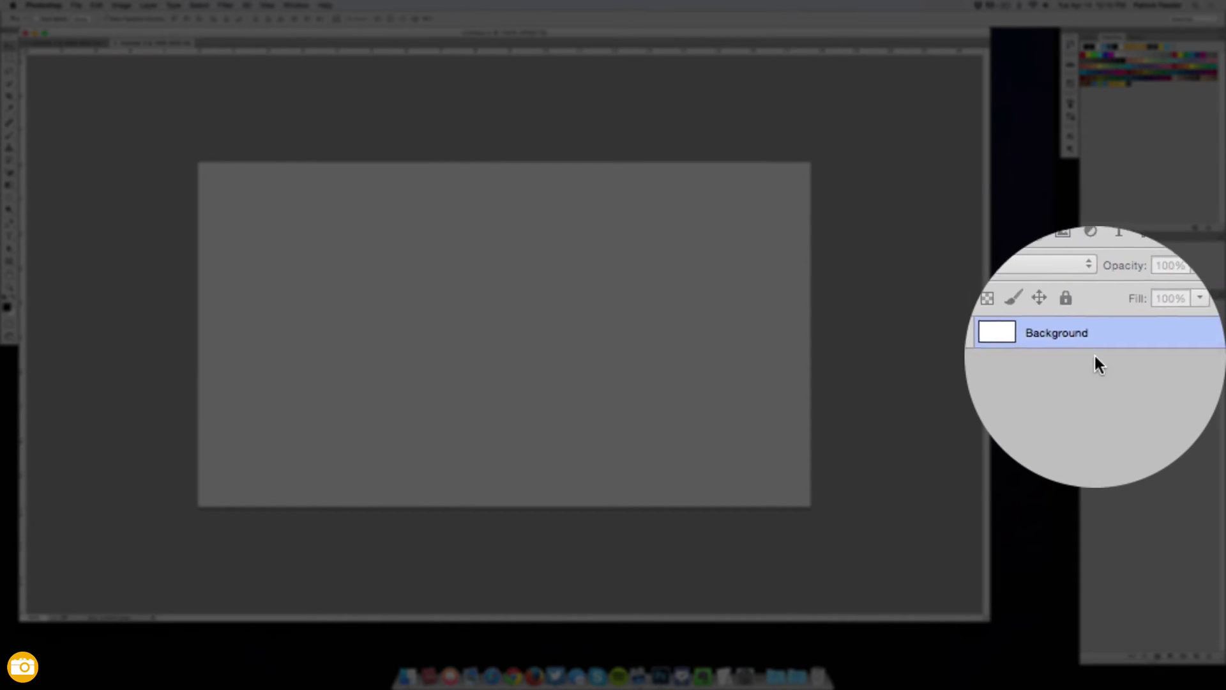
Convert the locked Background into Layer 0 and select the entire white canvas
double_click(1155, 346)
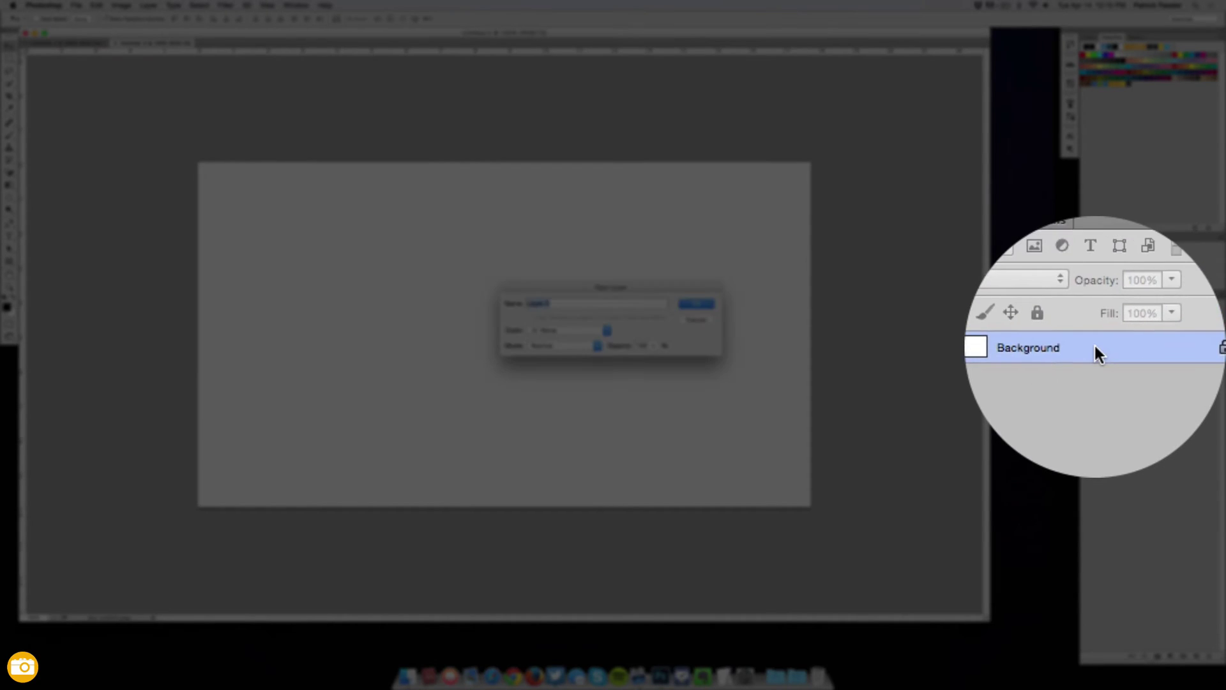
key(Return)
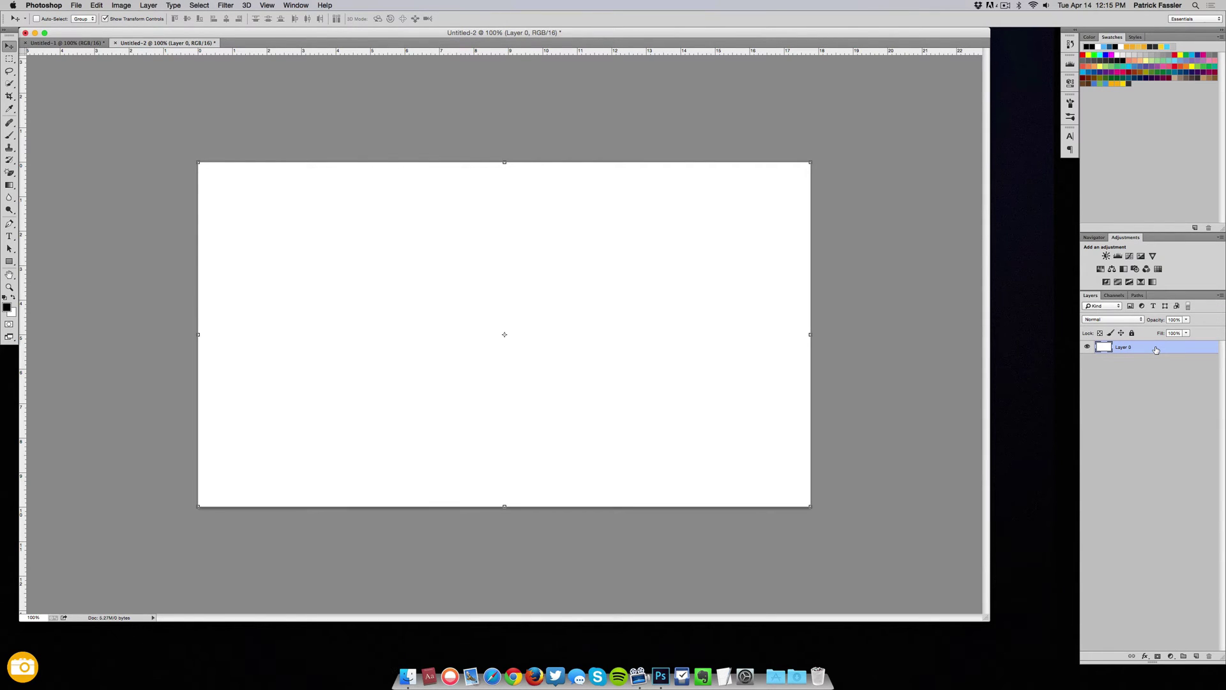
key(super+a)
Paste the white canvas into the brushed-metal image and nudge the right rectangle slightly right
click(87, 44)
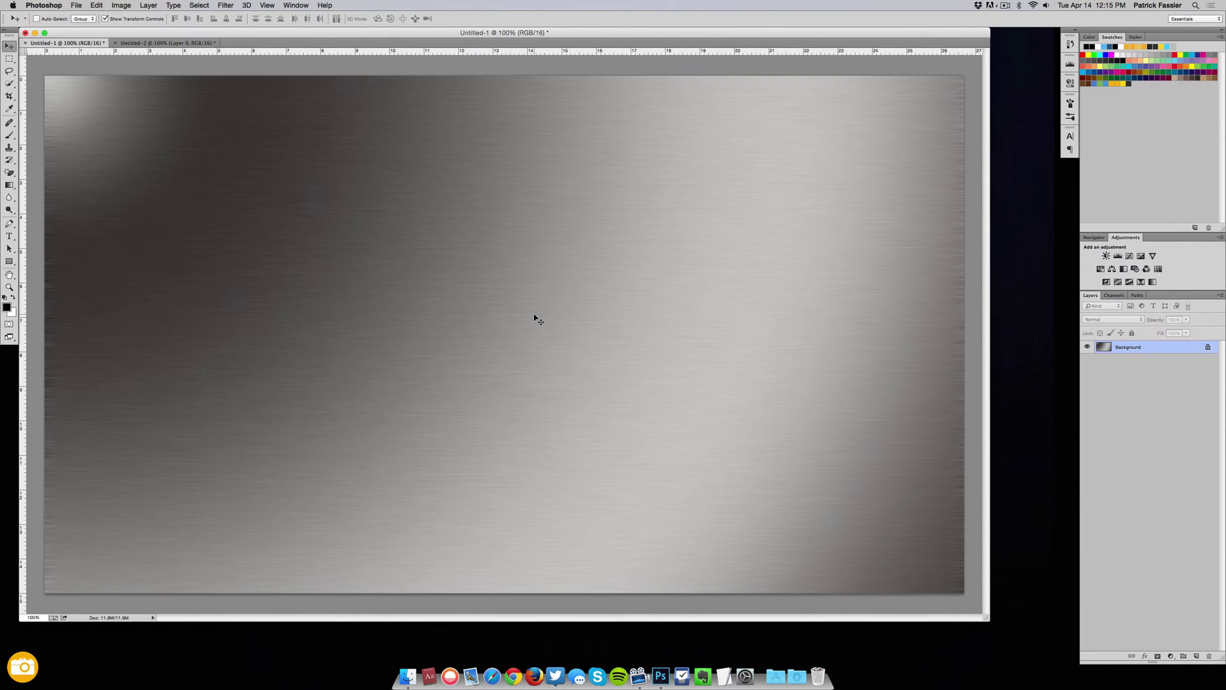
key(super+v)
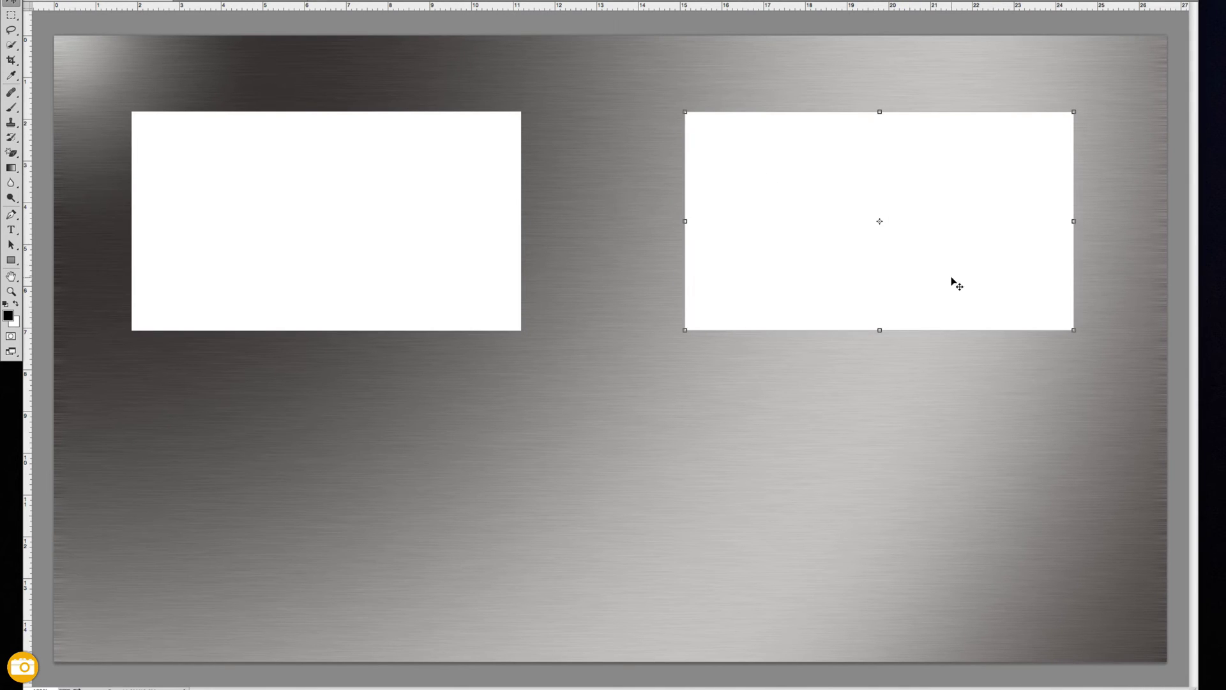
key(shift+Right)
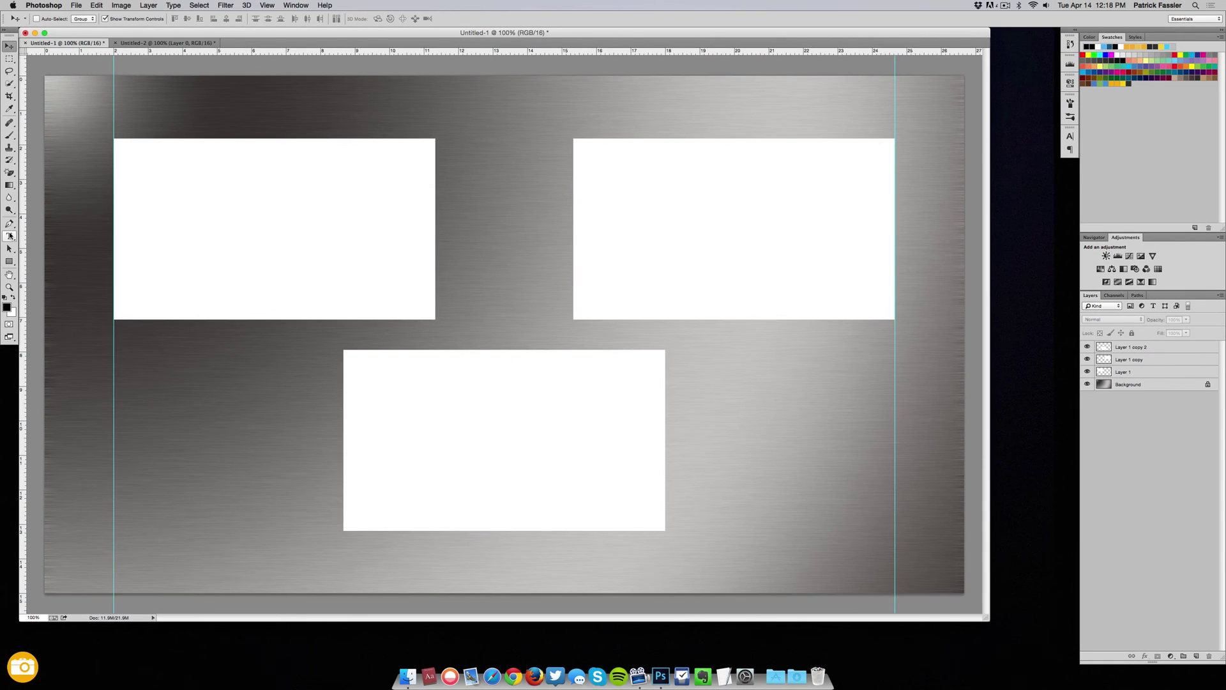
Add the text 'Video 1' at about 119 pt above the top-left rectangle
click(9, 236)
click(148, 122)
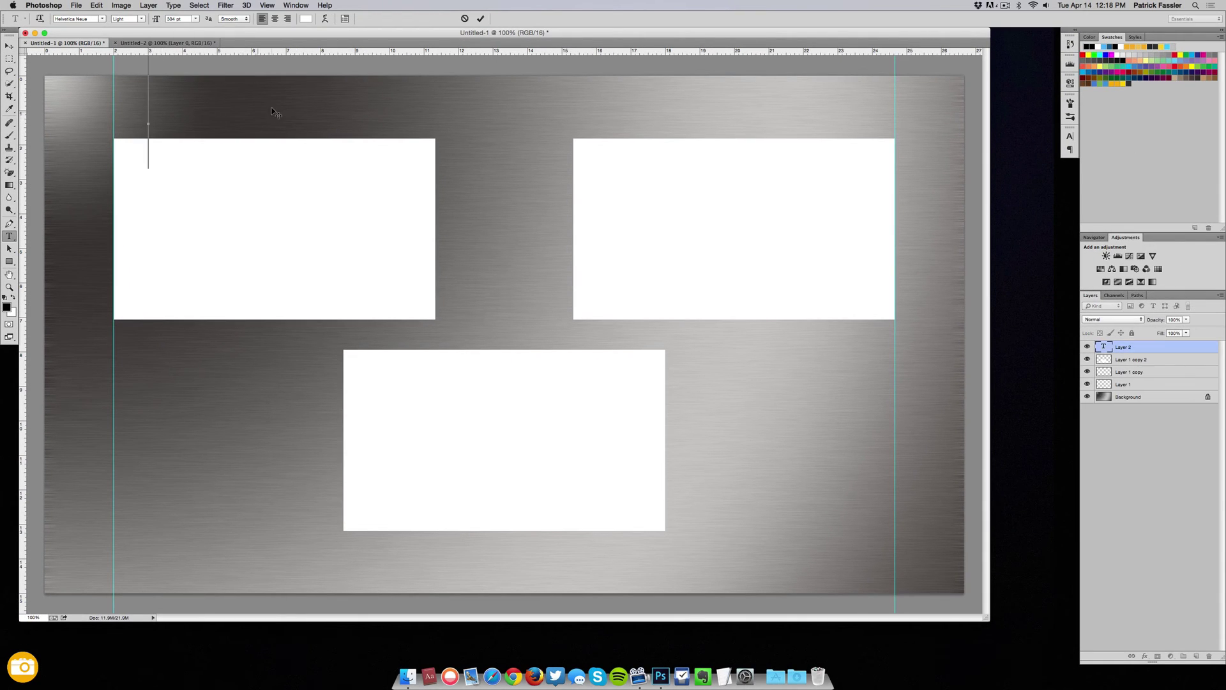
drag(157, 19, 102, 32)
drag(156, 18, 128, 121)
text(Video 1)
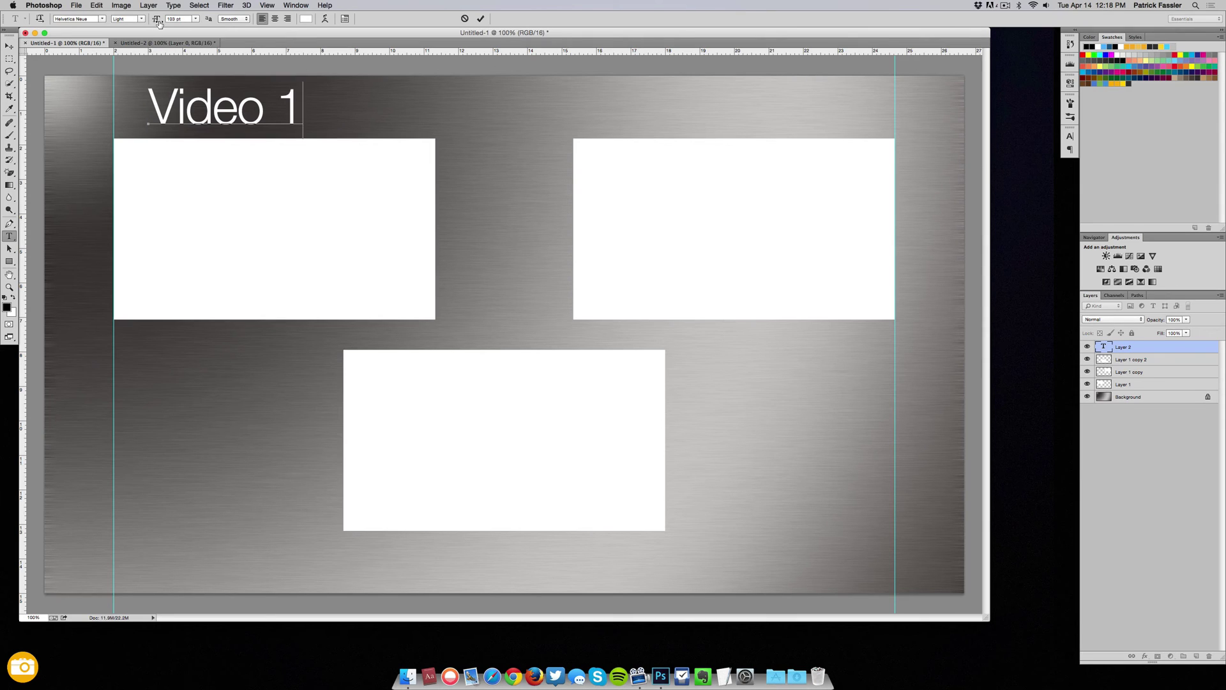
key(super+Return)
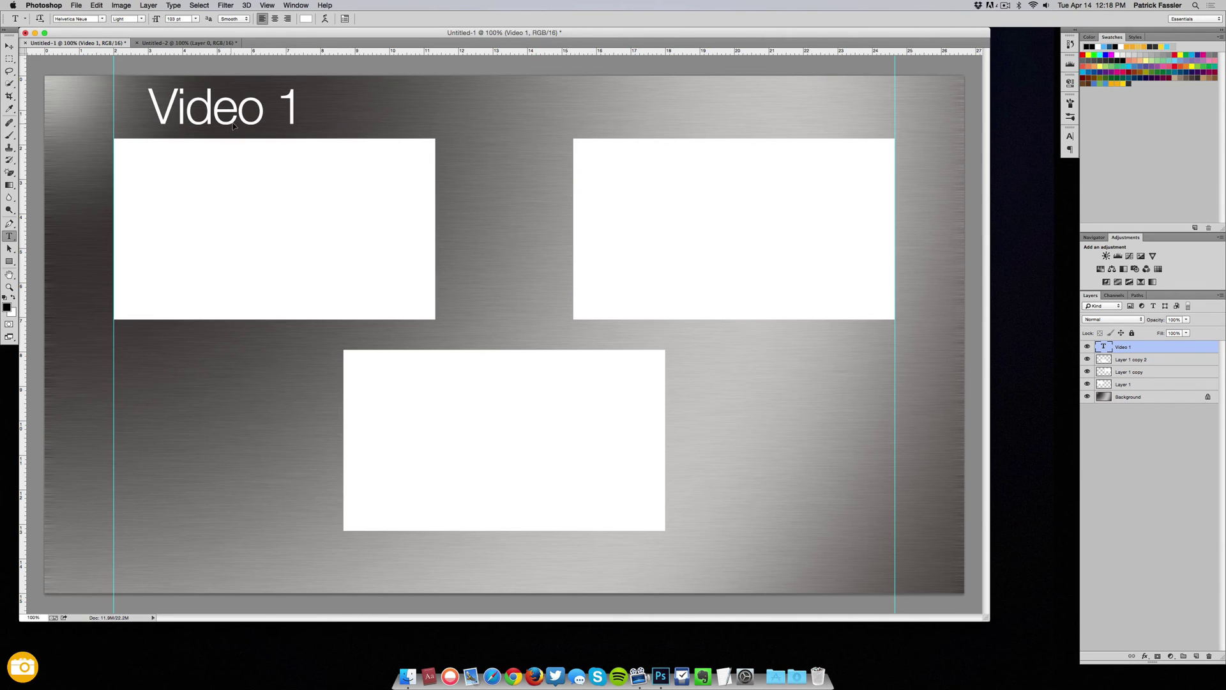
Shift the Video 1 label slightly right and select all of its text
drag(246, 129, 278, 132)
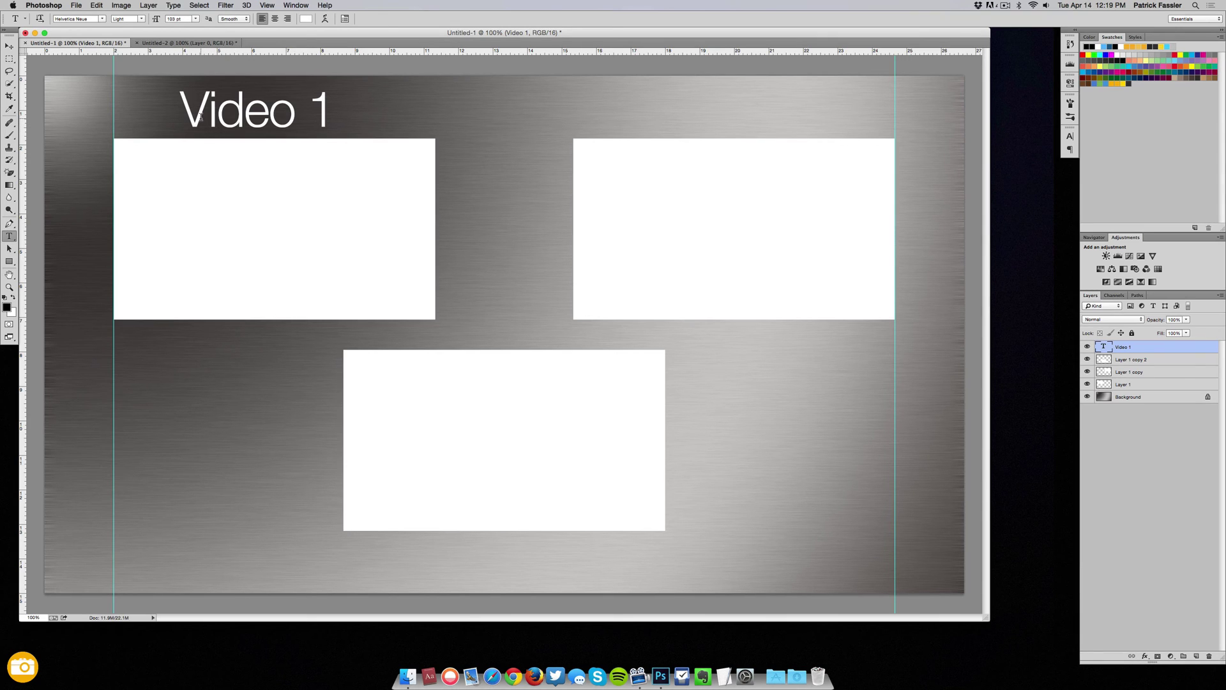
drag(188, 105, 325, 109)
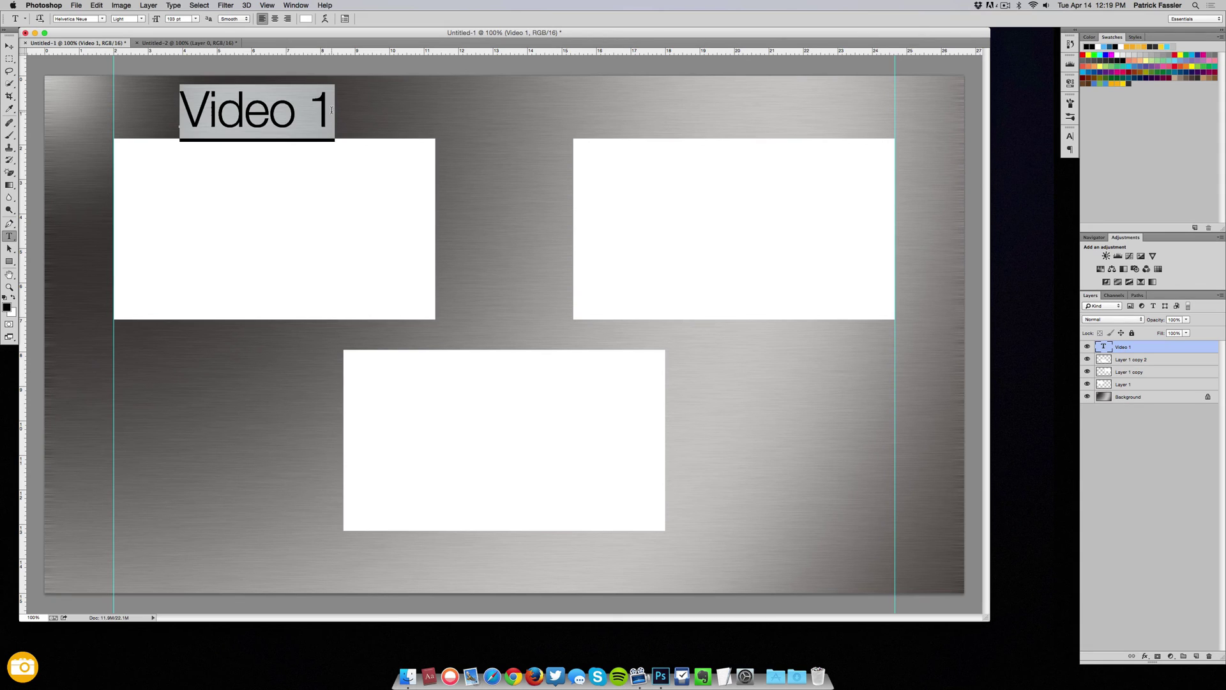
drag(182, 110, 370, 106)
Commit Video 1, then add 'Video 2' above the top-right box and 'Video 3' below the bottom box
key(super+Return)
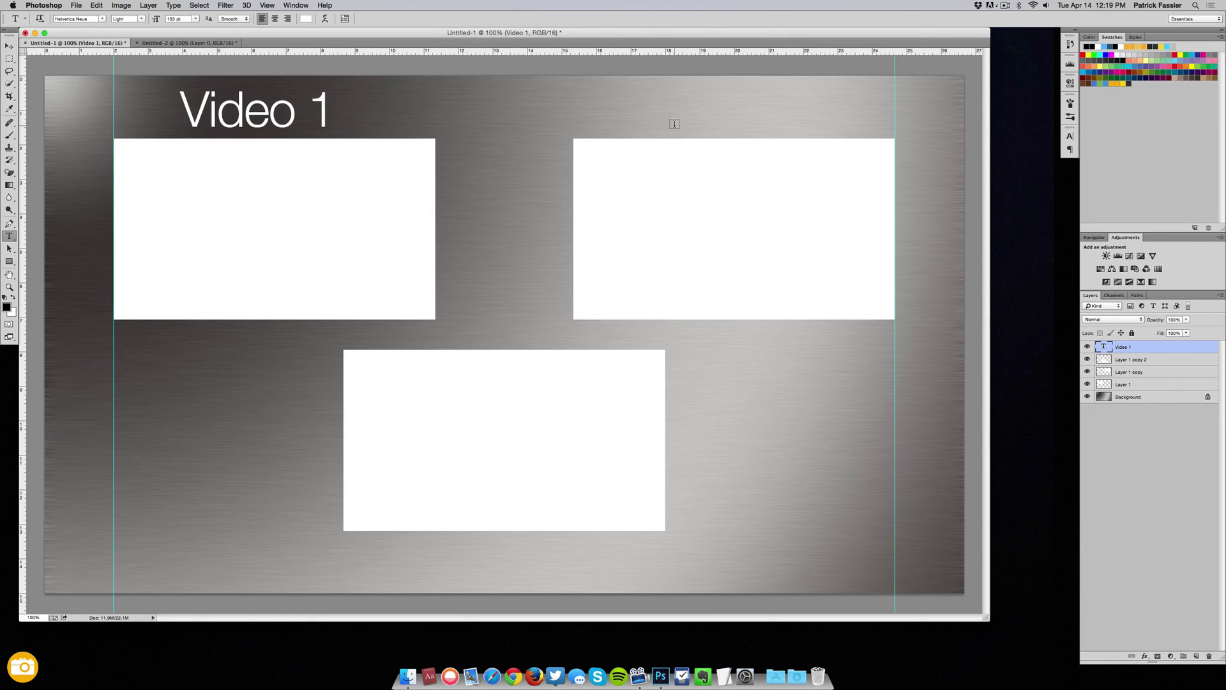
click(675, 123)
text(Video)
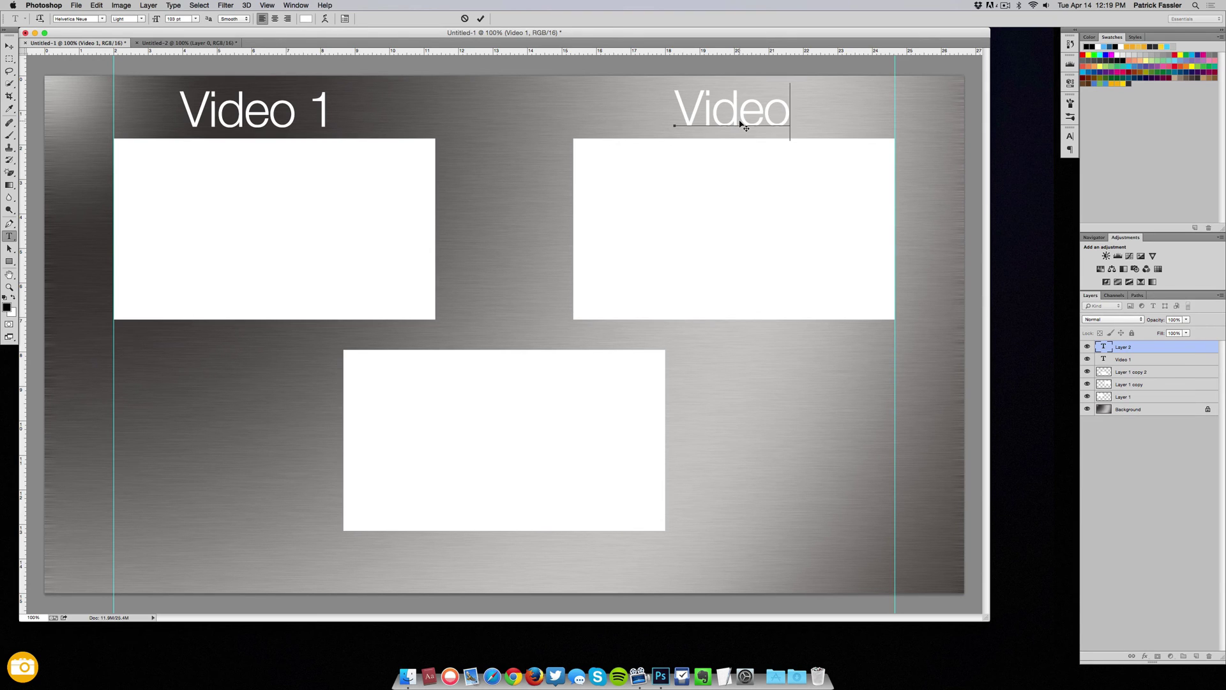
text( 2)
key(super+Return)
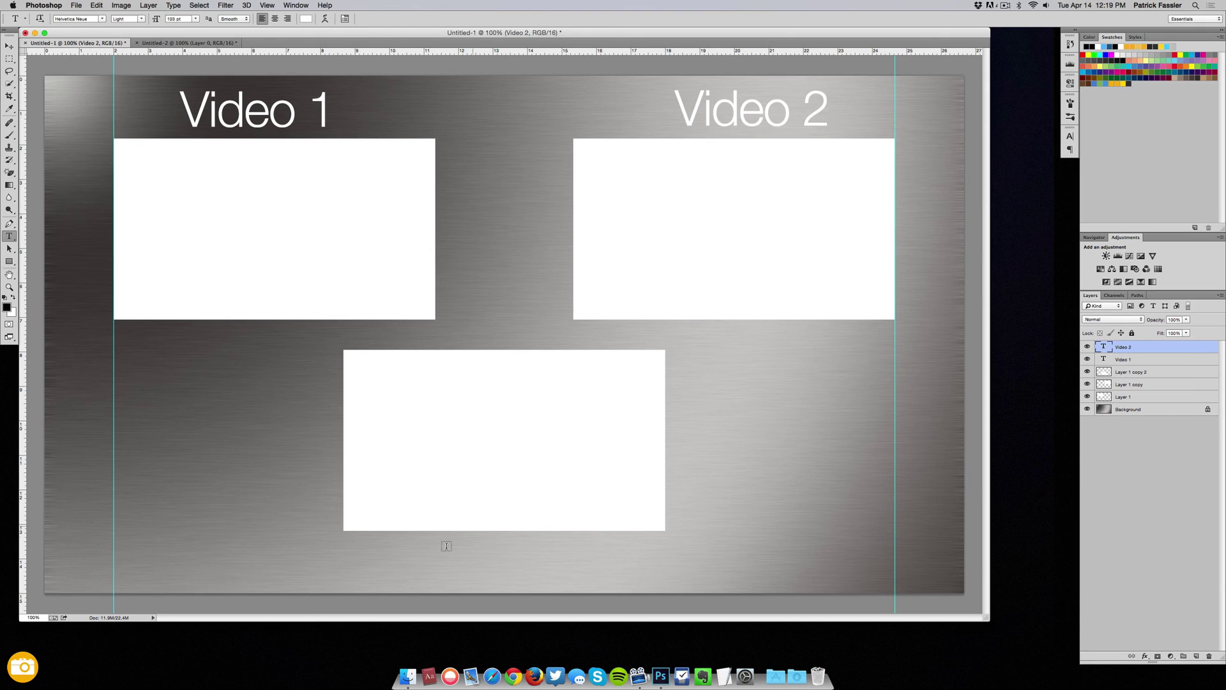
click(460, 578)
text(Vide)
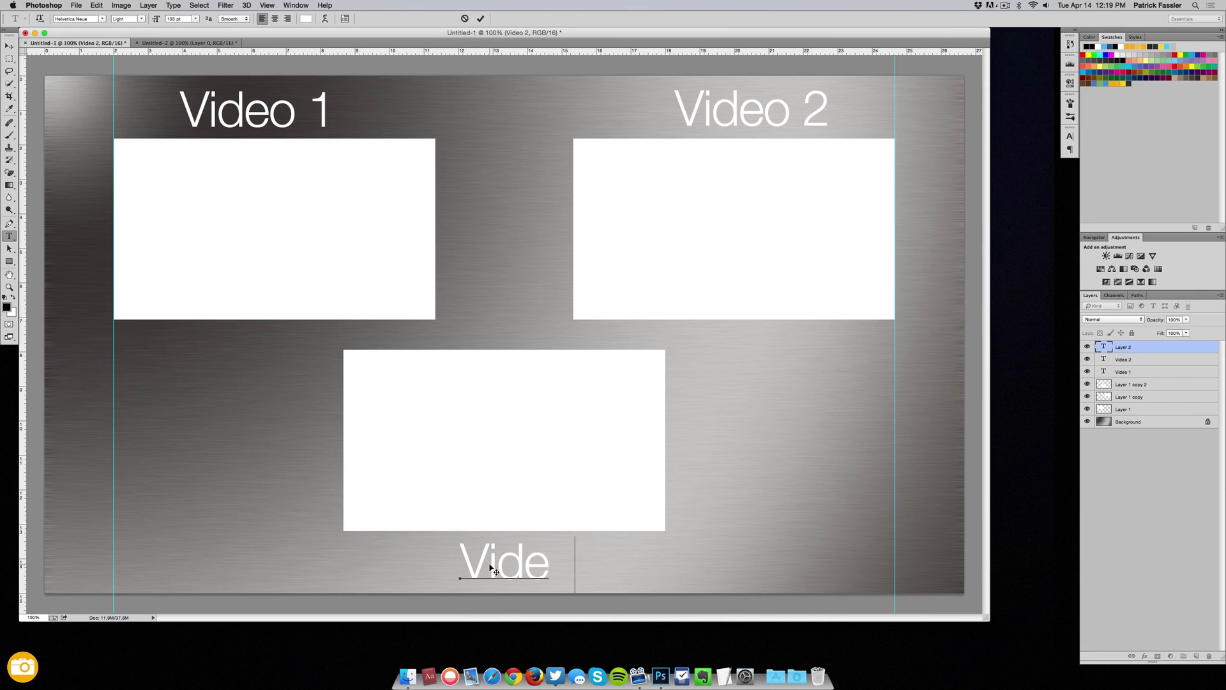
text(o 3)
key(super+Return)
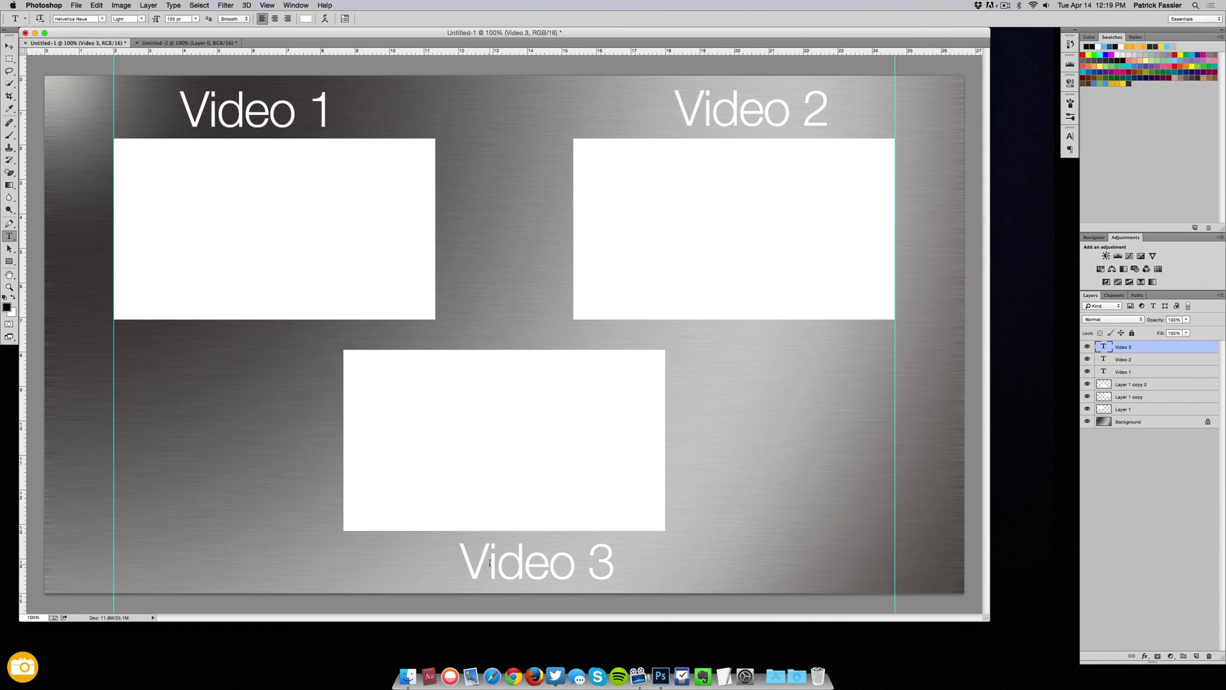